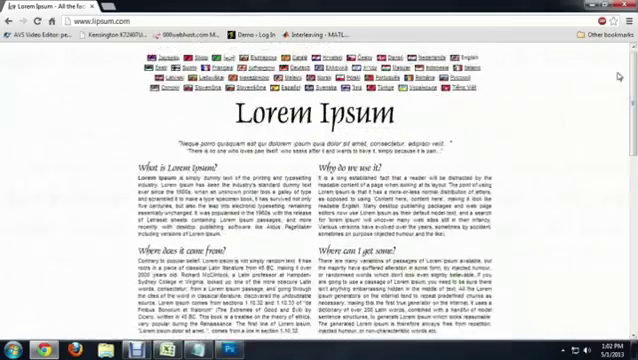
scroll(534, 150, down, 8)
scroll(534, 150, up, 8)
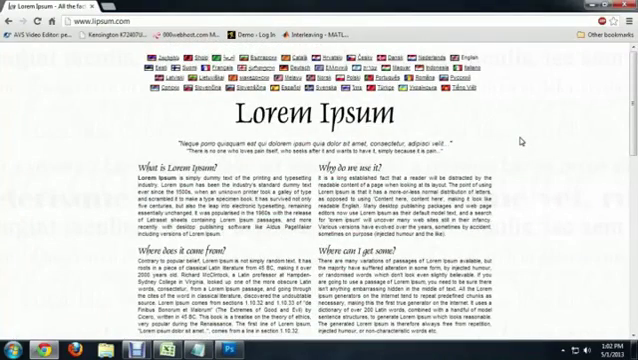
scroll(520, 141, down, 10)
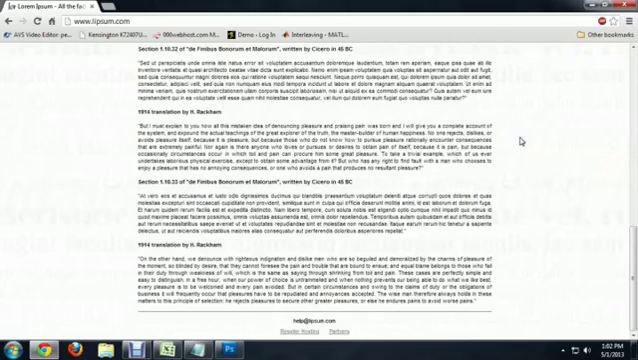